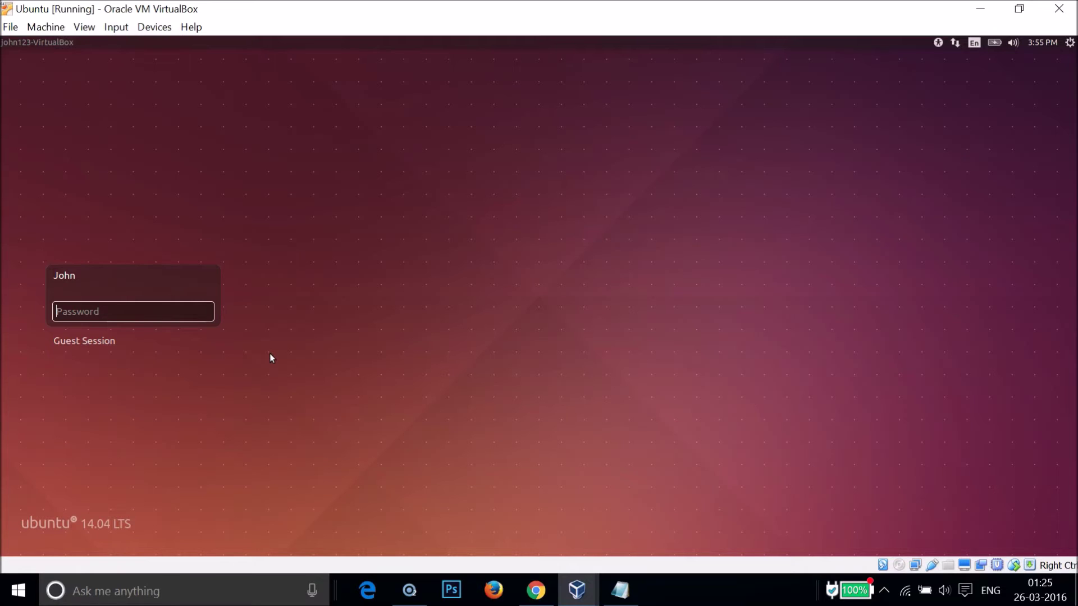
- Attempt John's login with an old password and get the 'Invalid password' rejection
left_click(143, 303)
type("*****")
type("*")
key("Return")
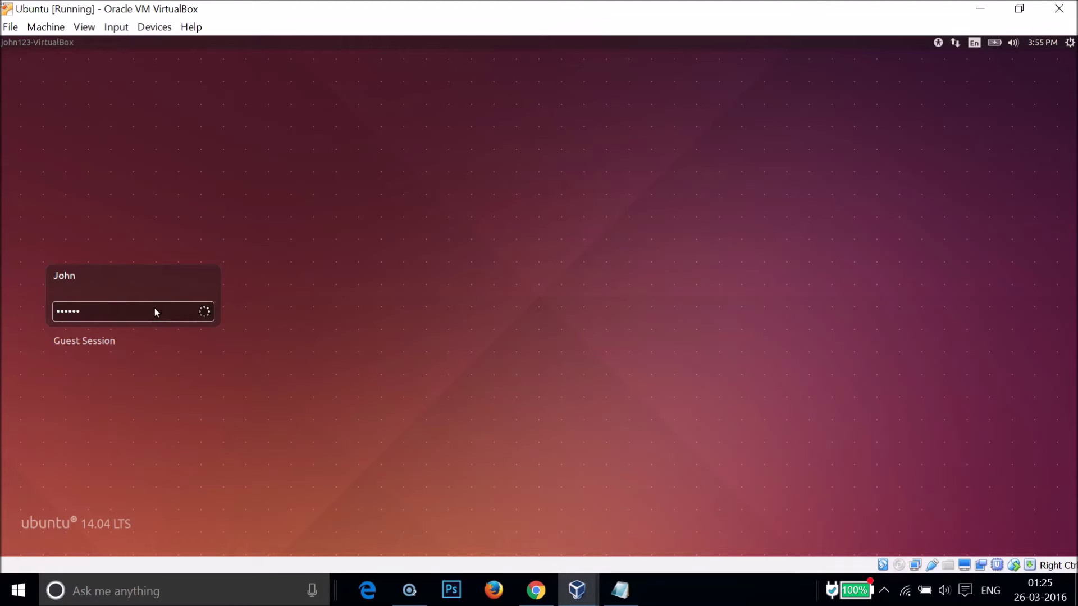
left_click(116, 308)
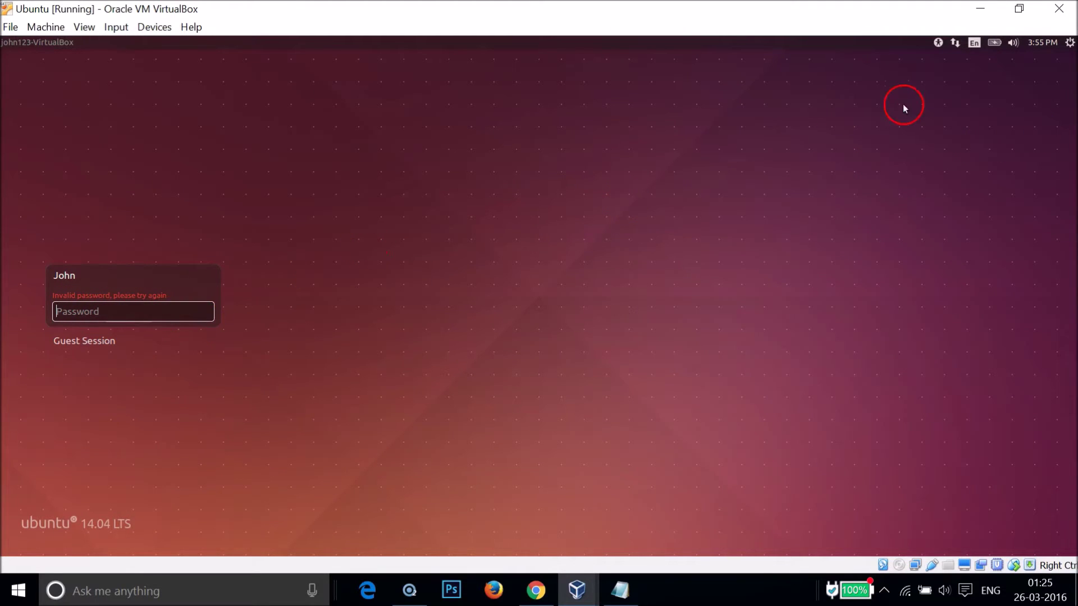
- Shut down and restart the Ubuntu VM from the session power menu to reach GRUB
left_click(1070, 45)
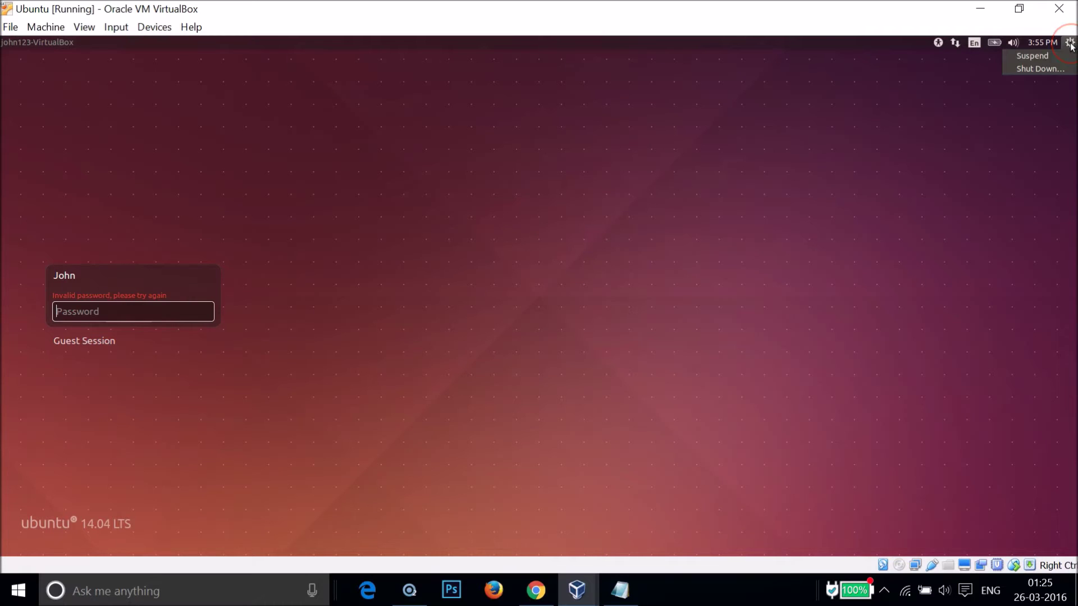
left_click(1043, 72)
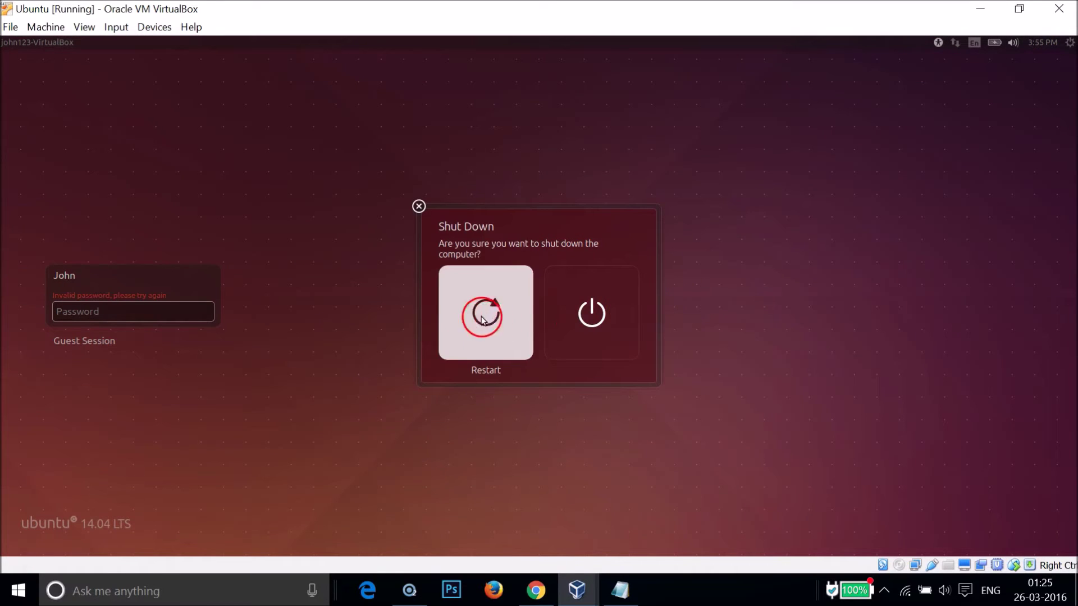
left_click(487, 320)
left_click(492, 319)
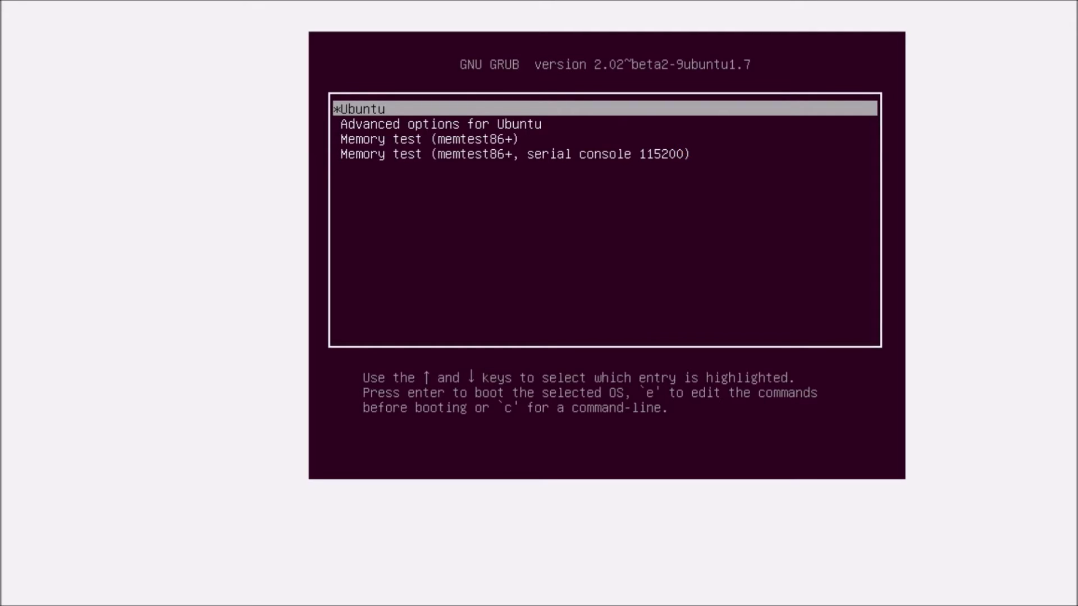
- Choose 'Advanced options for Ubuntu' in GRUB and select the recovery mode entry
key("Down")
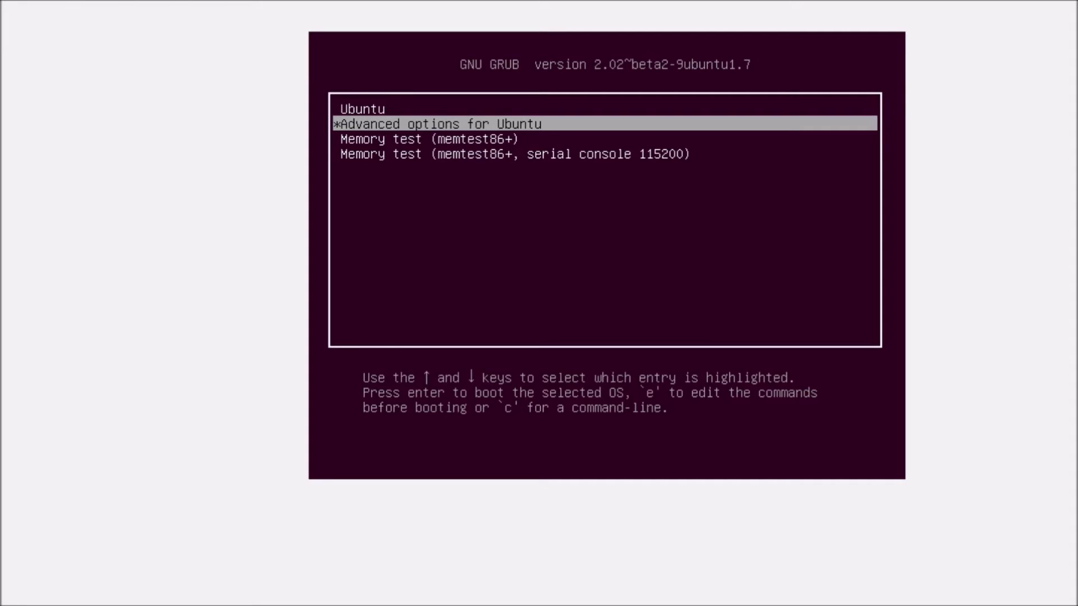
key("Return")
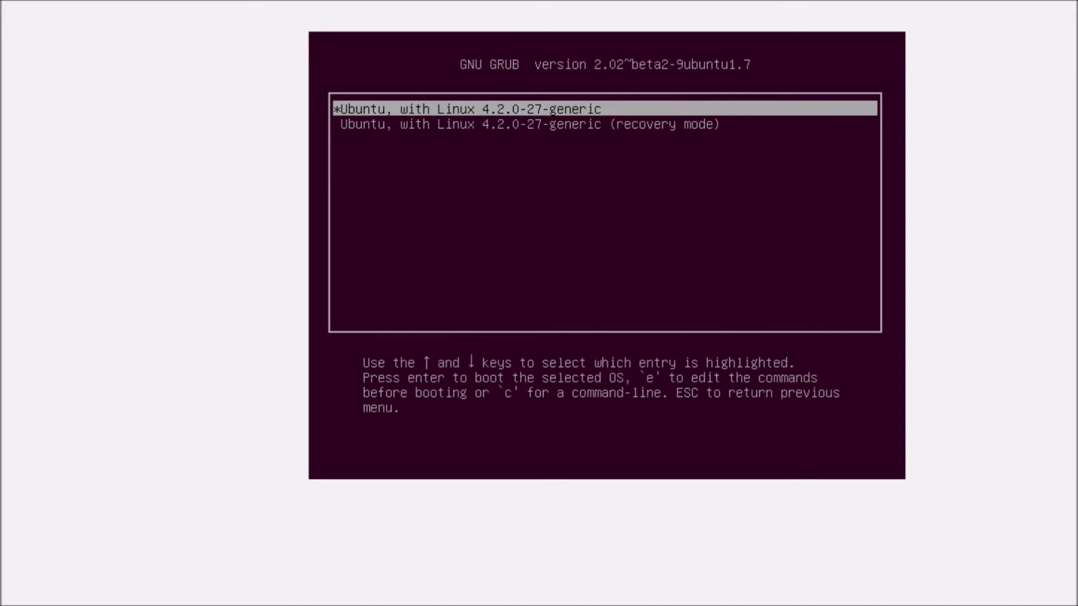
key("Down")
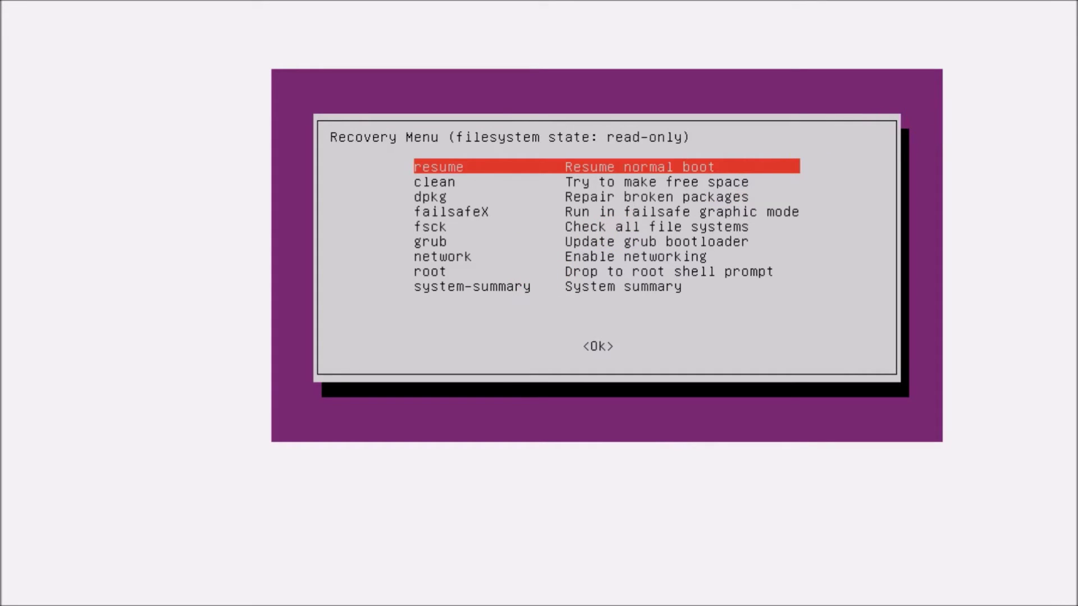
- Drop to the root shell prompt from the Recovery Menu and bring up the password notes
key("Down")
key("Down")
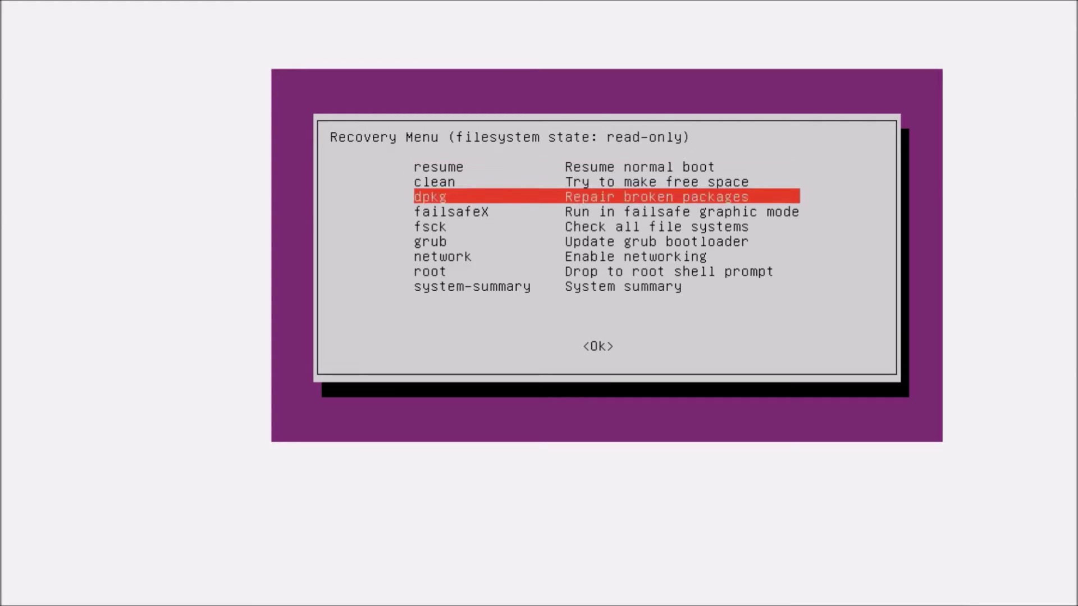
key("Down")
key("Down")
key("Down")
key("Down")
key("Down")
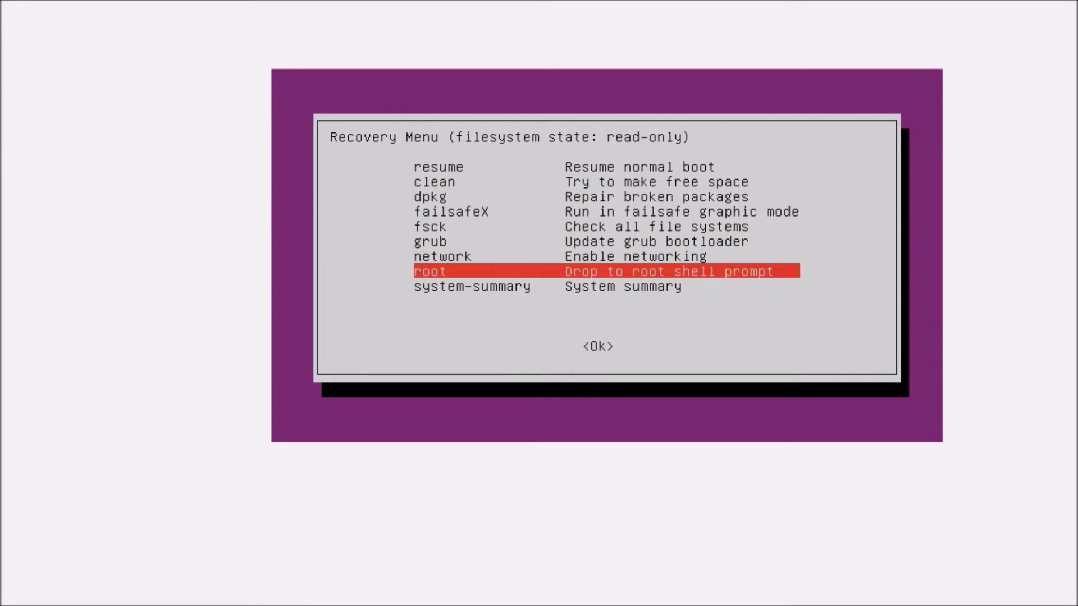
key("Return")
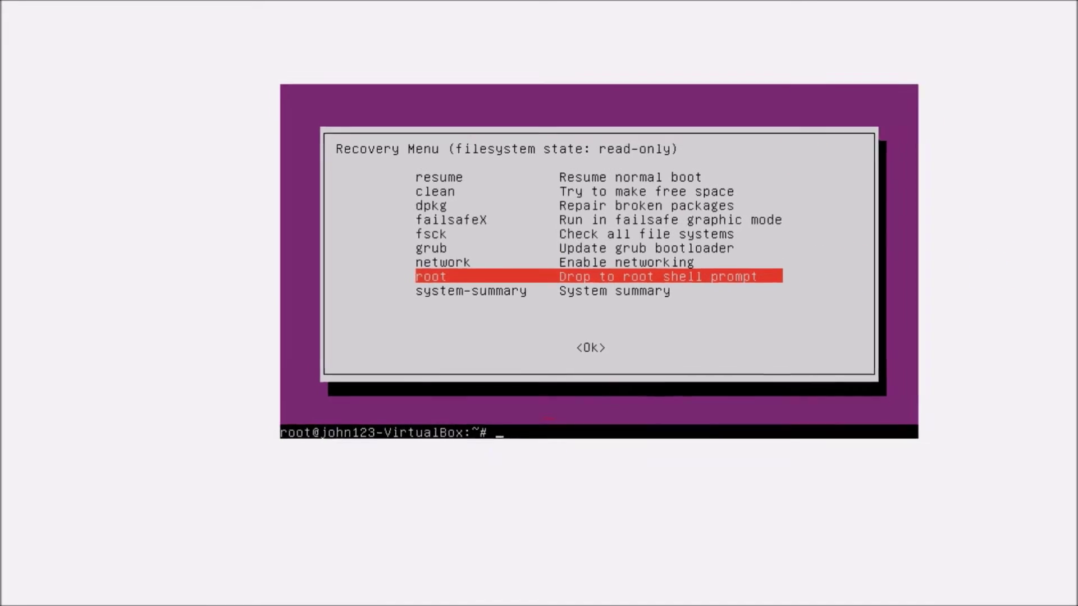
left_click(621, 590)
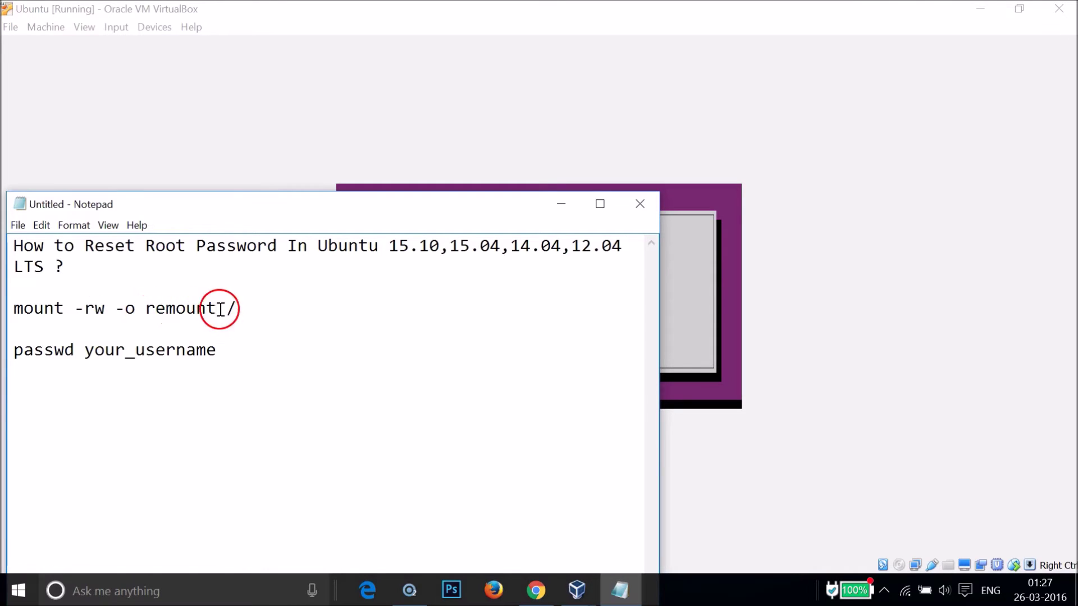
- Review the 'mount -rw -o remount /' command in the Notepad notes
left_click(249, 313)
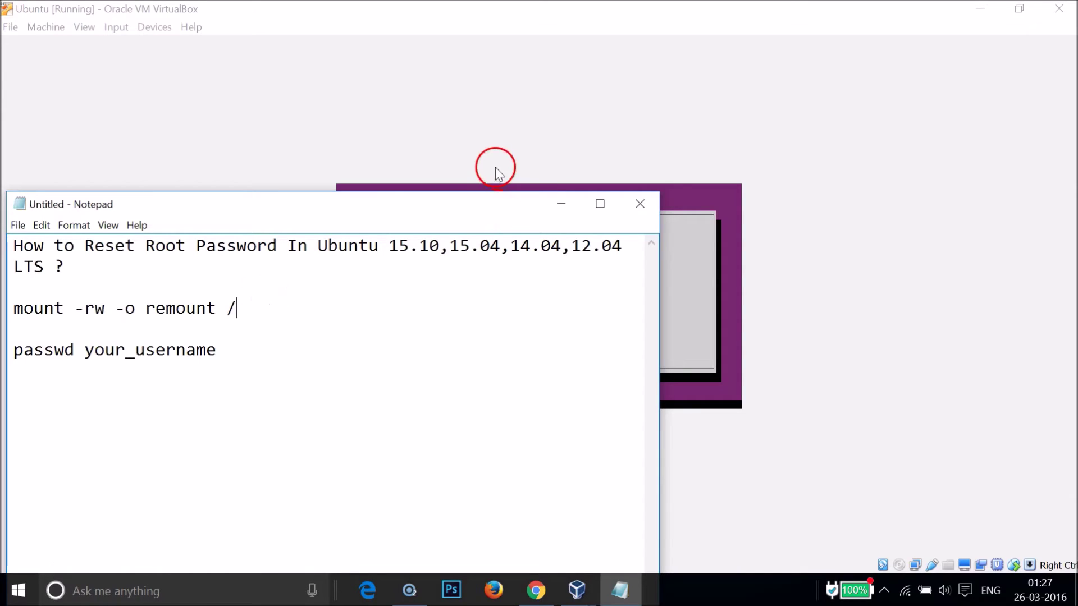
- Run 'mount -rw -o remount /' at the root prompt, checking the notes along the way
left_click(557, 206)
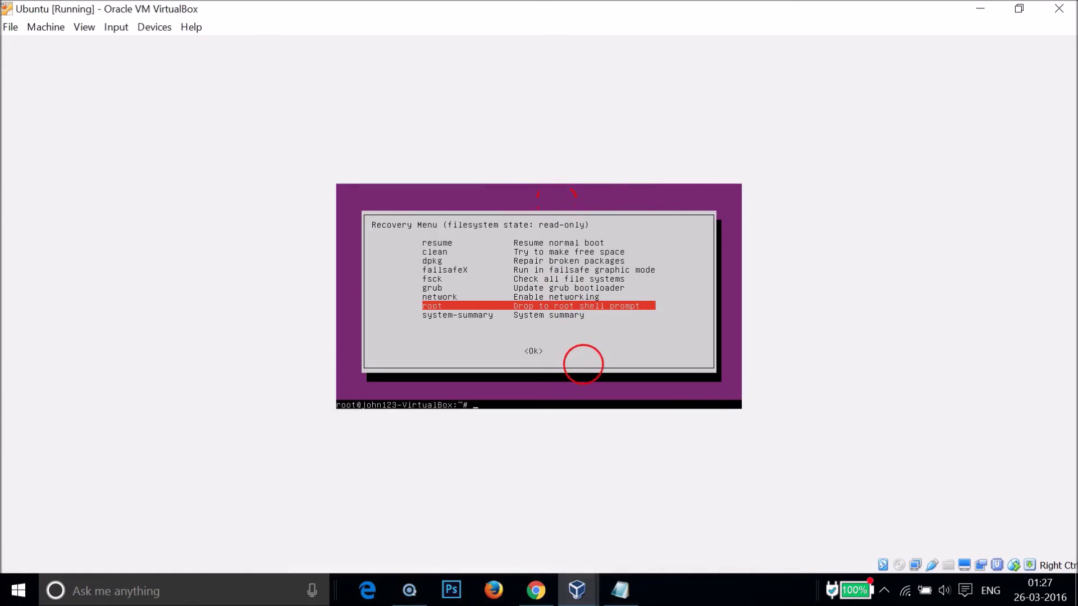
type("moun")
type("t ")
type("-r")
type("w ")
type("-o")
left_click(636, 595)
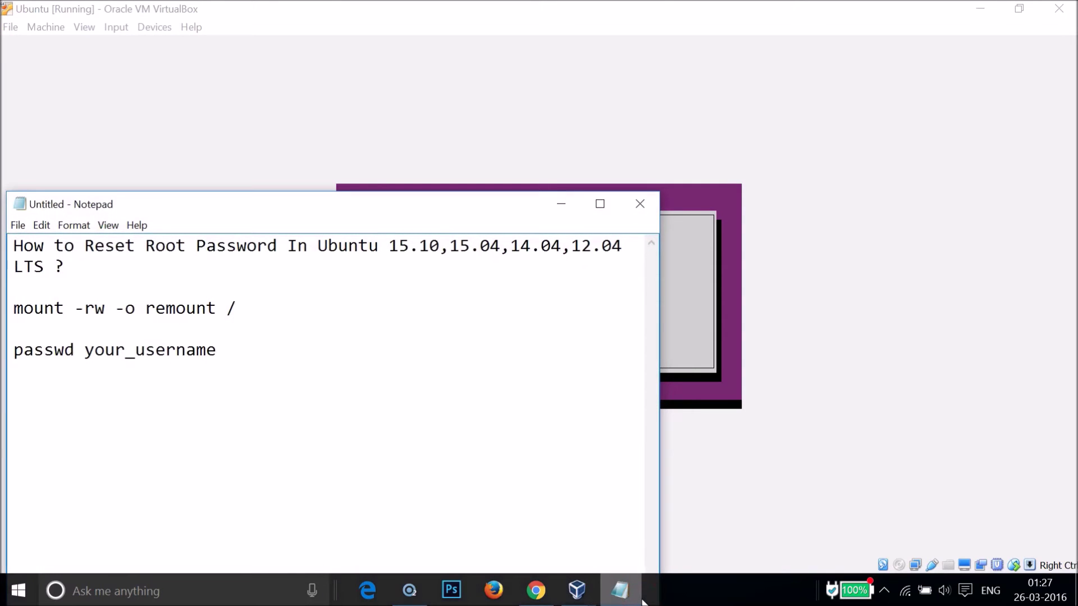
left_click(636, 595)
left_click(592, 402)
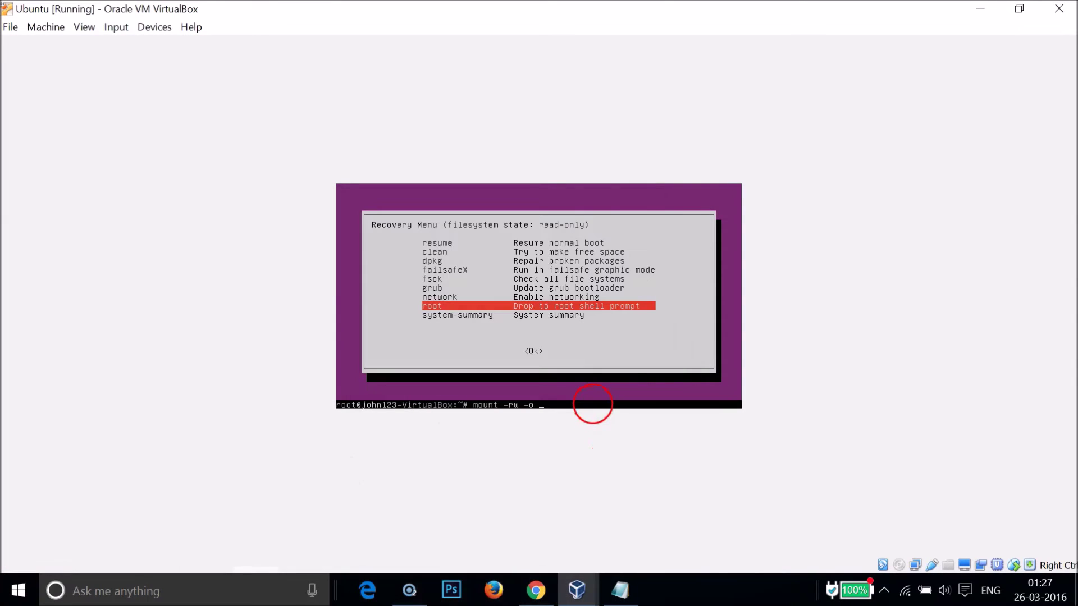
type("remo")
type("unt")
left_click(630, 590)
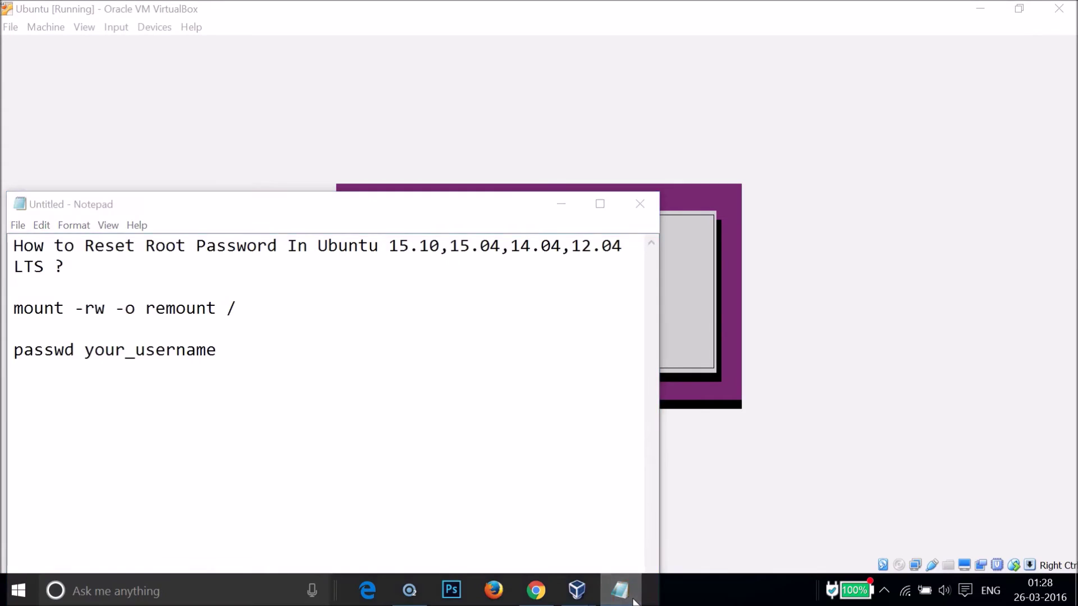
left_click(621, 591)
left_click(606, 404)
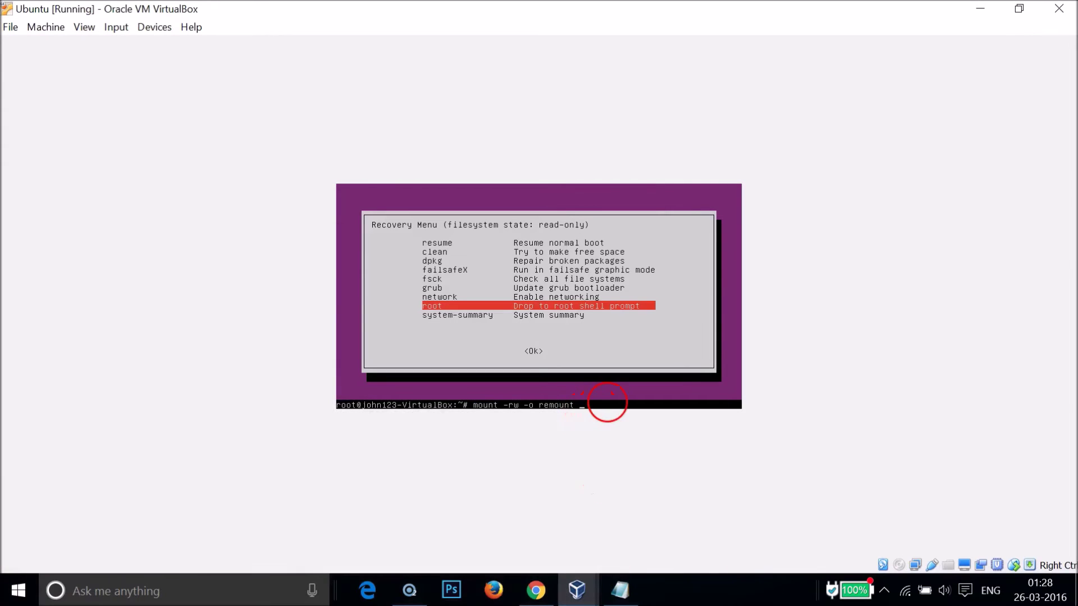
type("/")
key("Return")
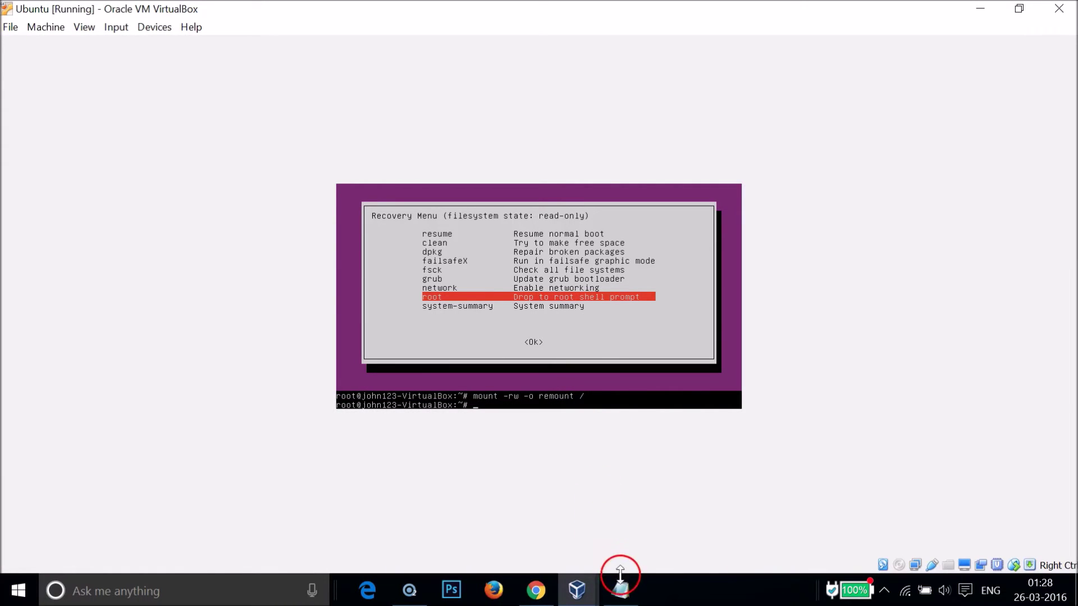
left_click(621, 590)
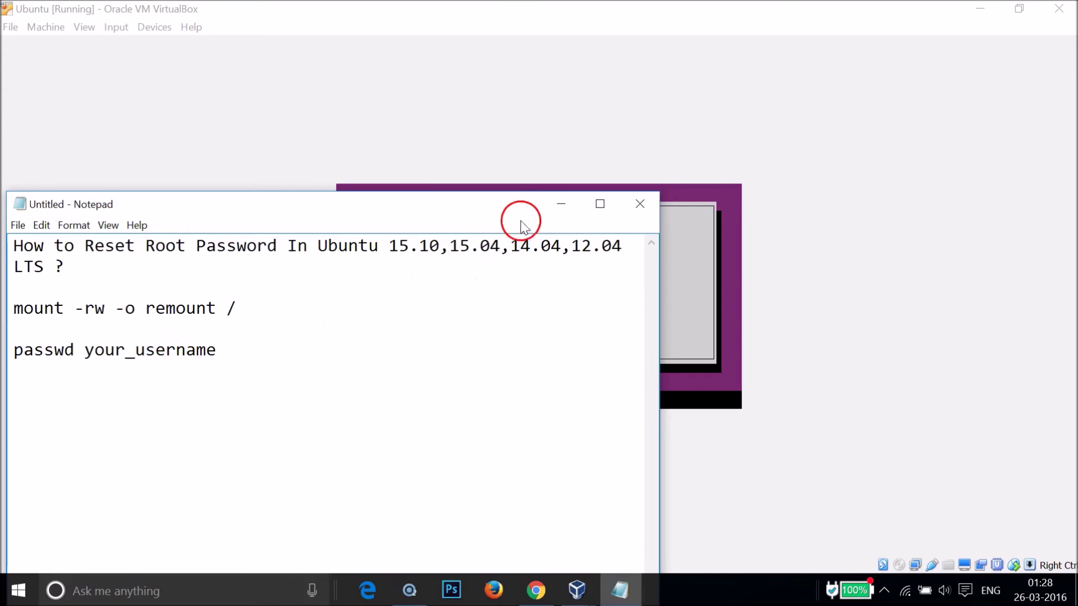
left_click(559, 206)
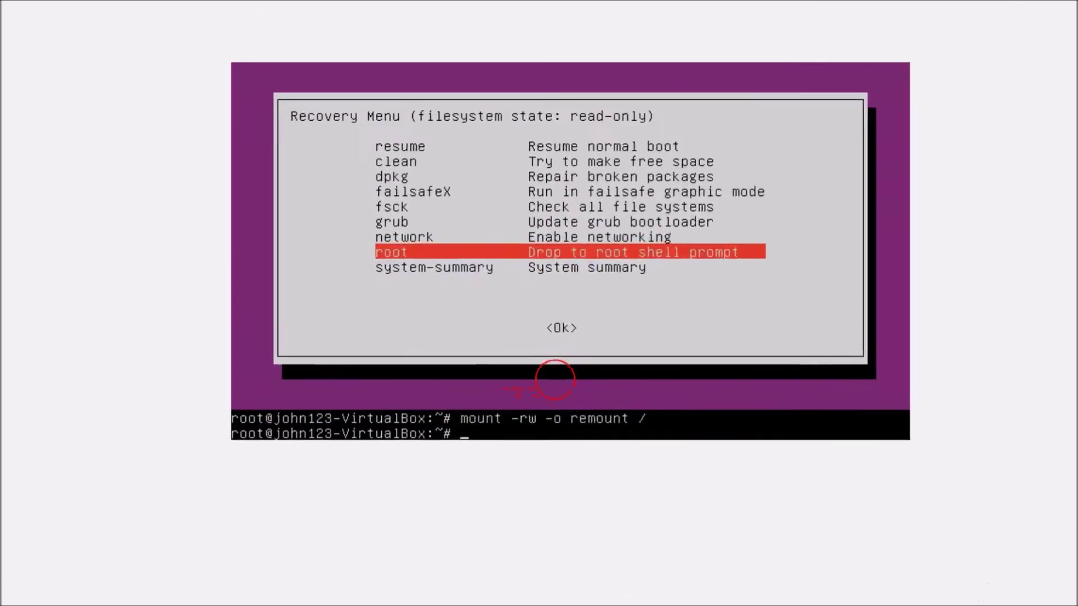
type("pass")
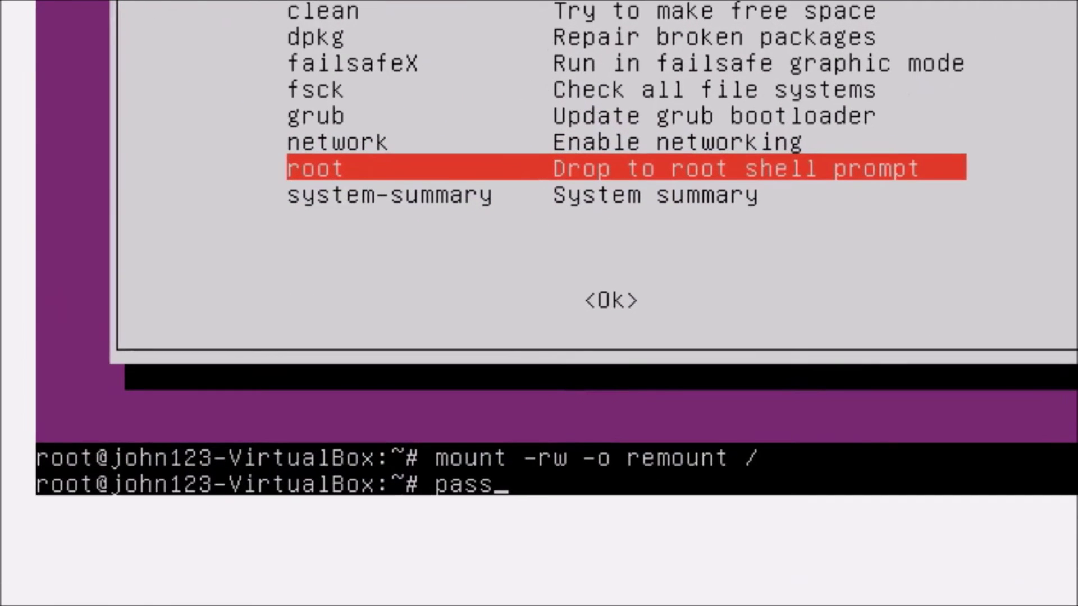
type("wd ")
type("john")
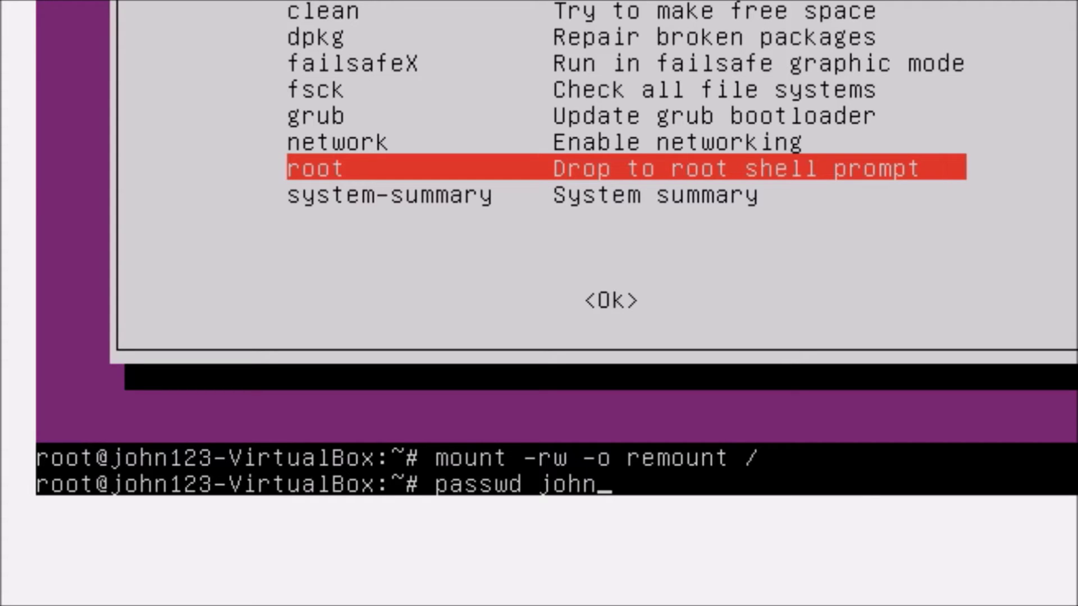
- Run passwd for john123 after 'john' is rejected, entering and confirming the new password
key("Return")
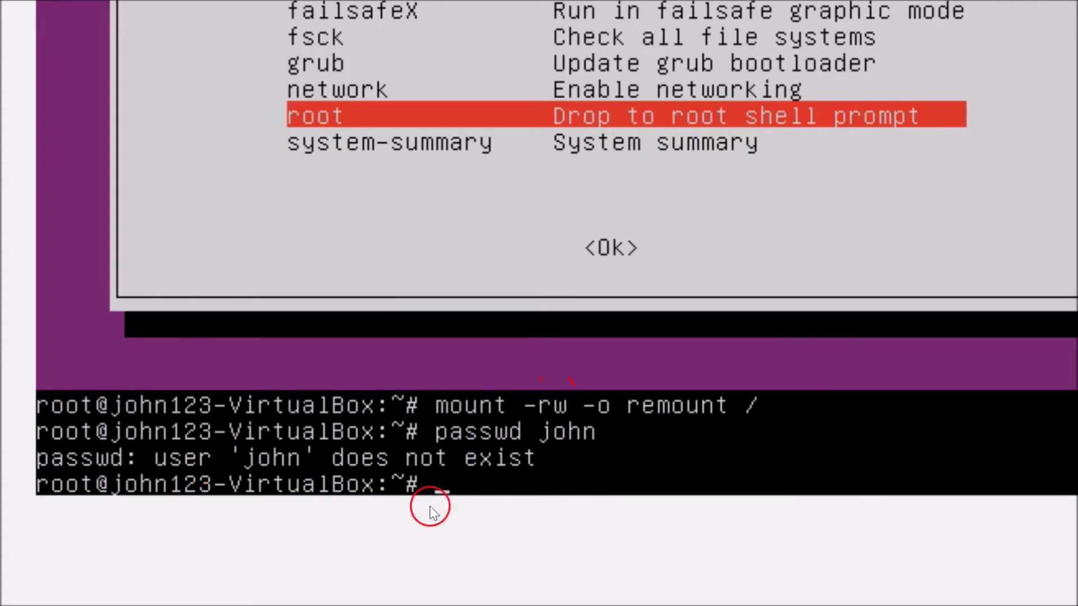
key("Up")
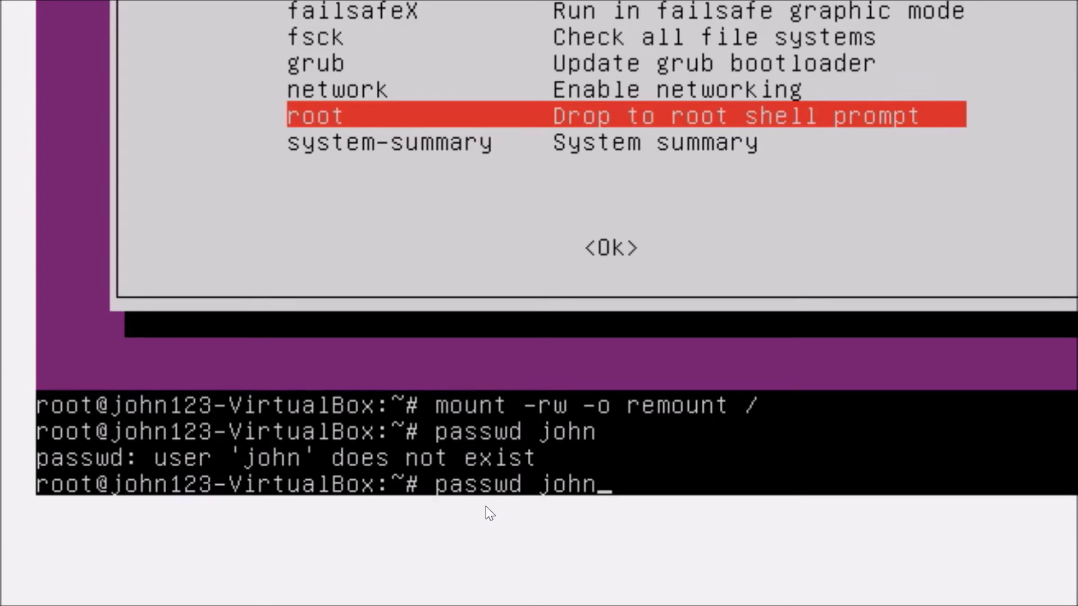
type("123")
key("Return")
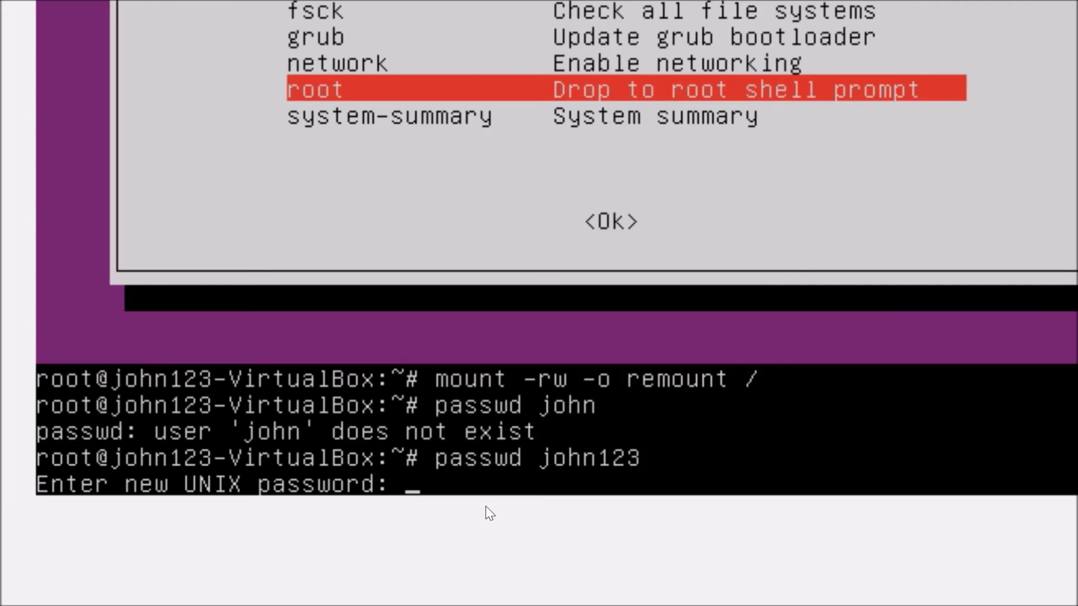
key("Return")
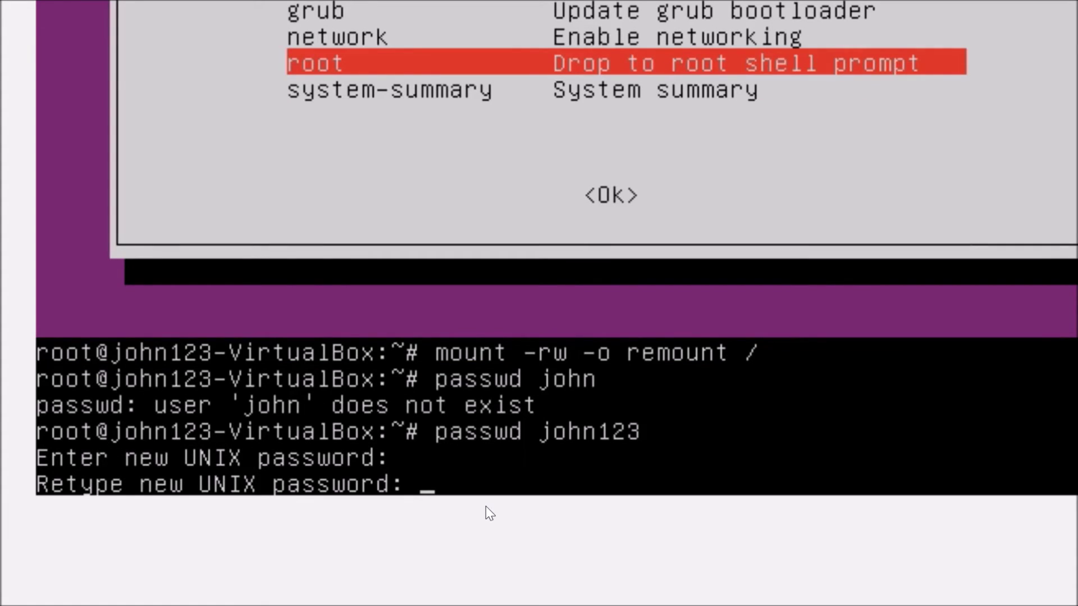
key("Return")
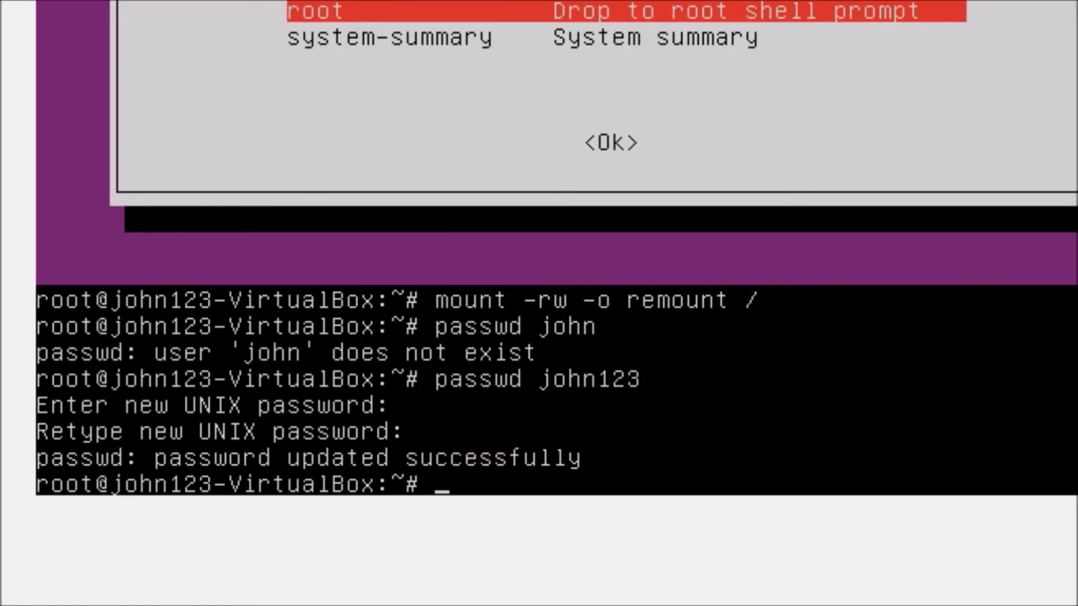
type("ex")
type("i")
type("t")
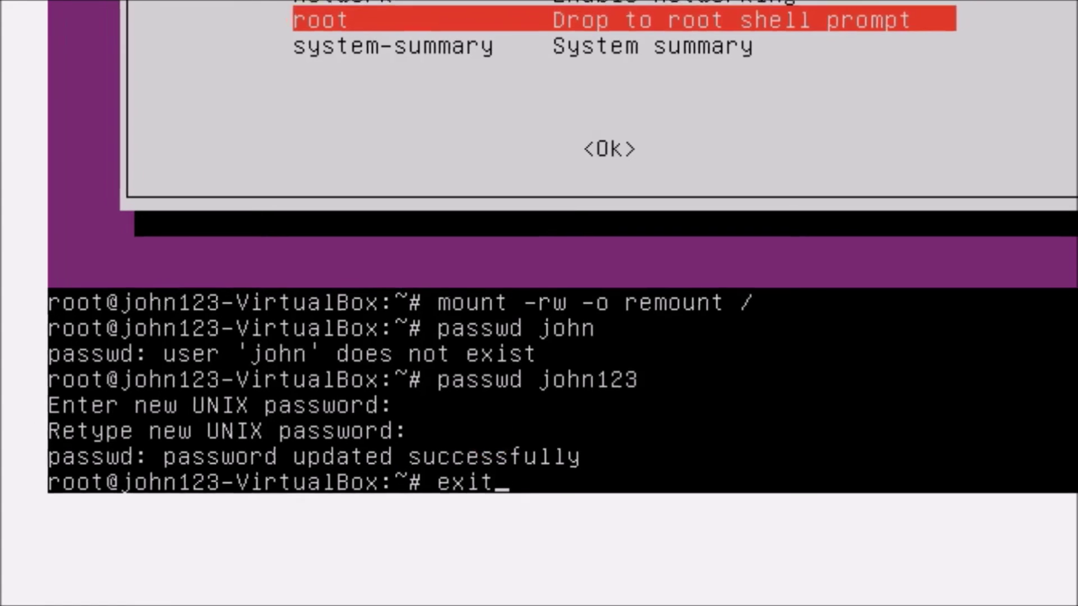
- Exit the root shell and choose resume in the Recovery Menu to boot to the login screen
key("Return")
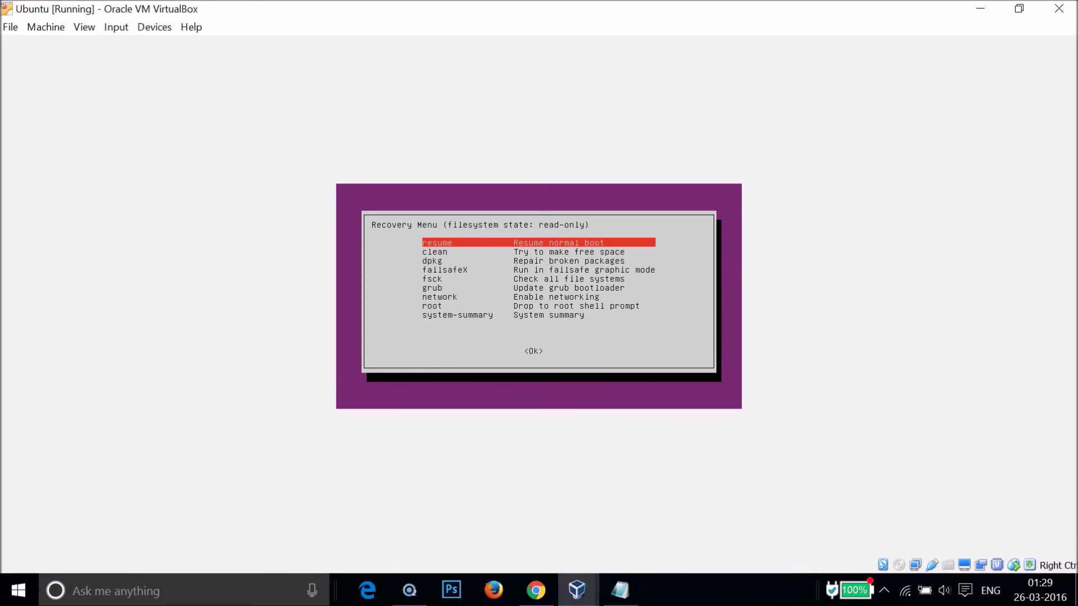
key("Down")
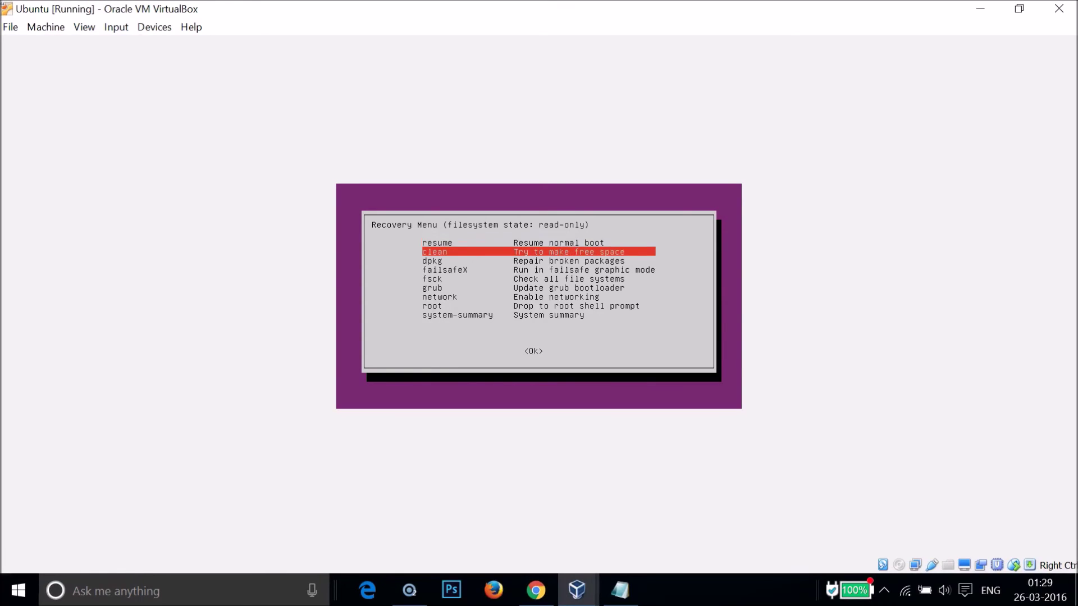
key("Up")
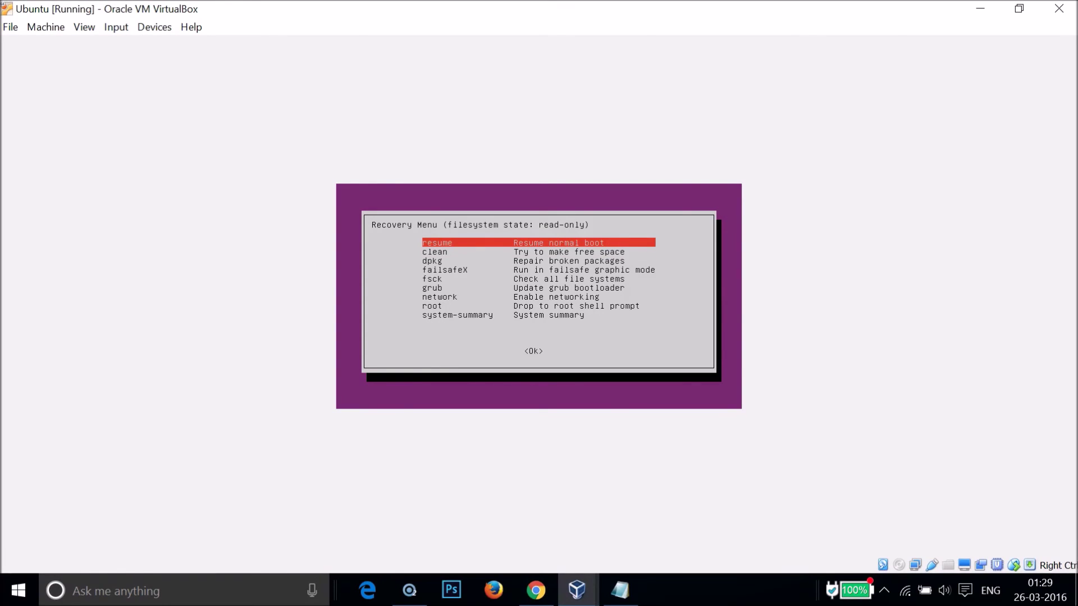
key("Return")
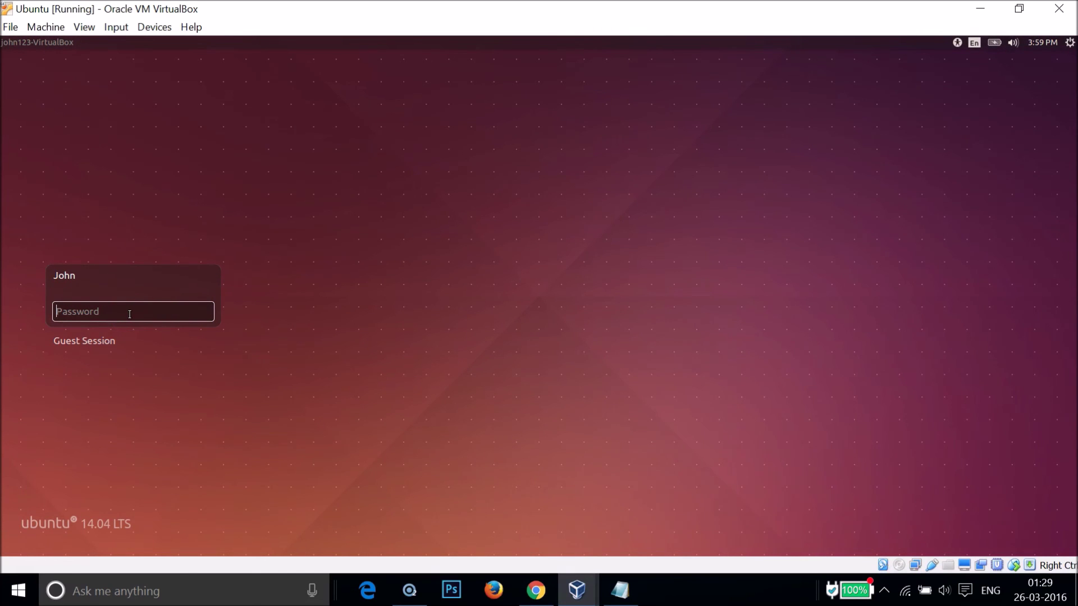
type("*****")
type("***")
- Log in as John with the new password and load the Ubuntu desktop
key("Return")
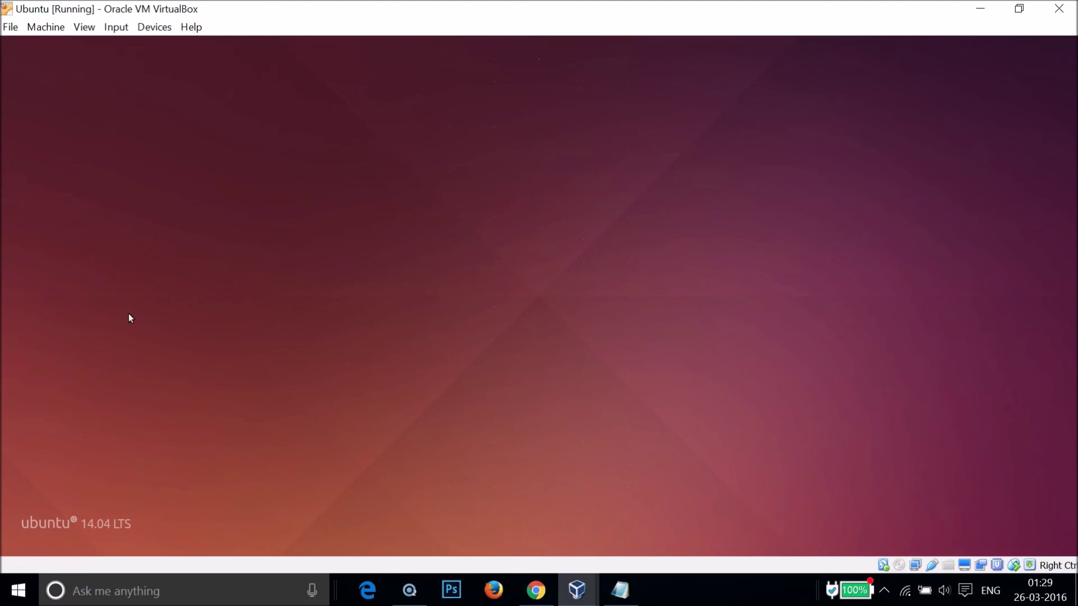